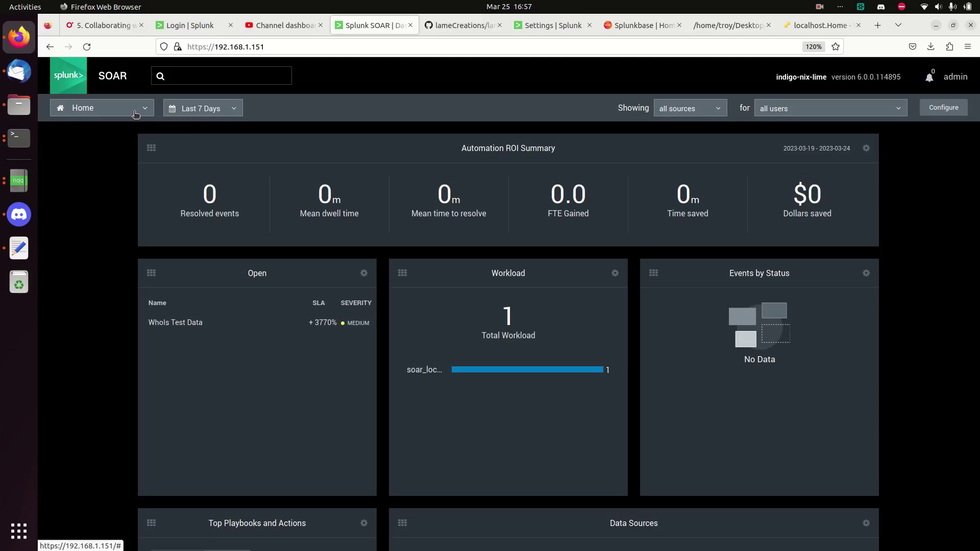
# Open the Apps page and browse the 7 configured apps, including DNS, HTTP, SSH and WHOIS
pyautogui.click(135, 113)
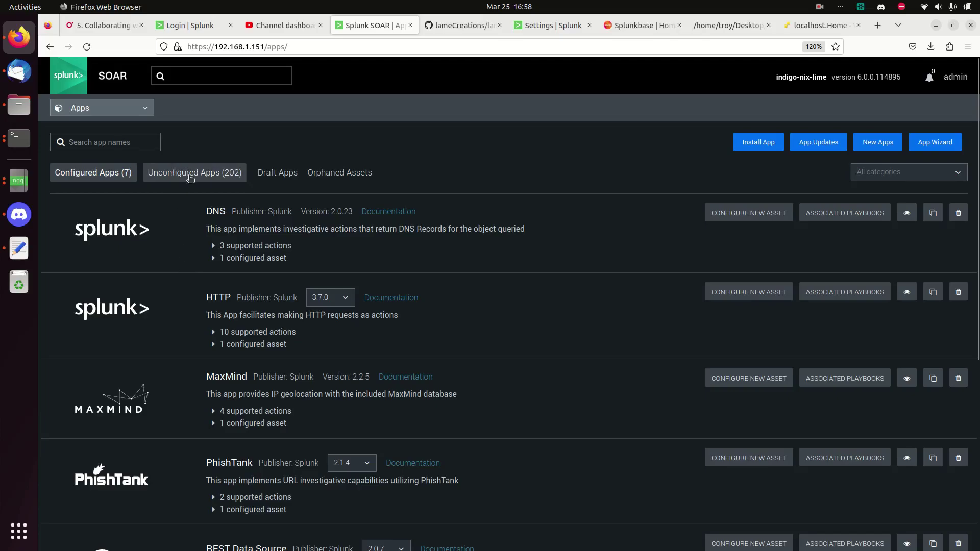
pyautogui.scroll(-5, 201, 317)
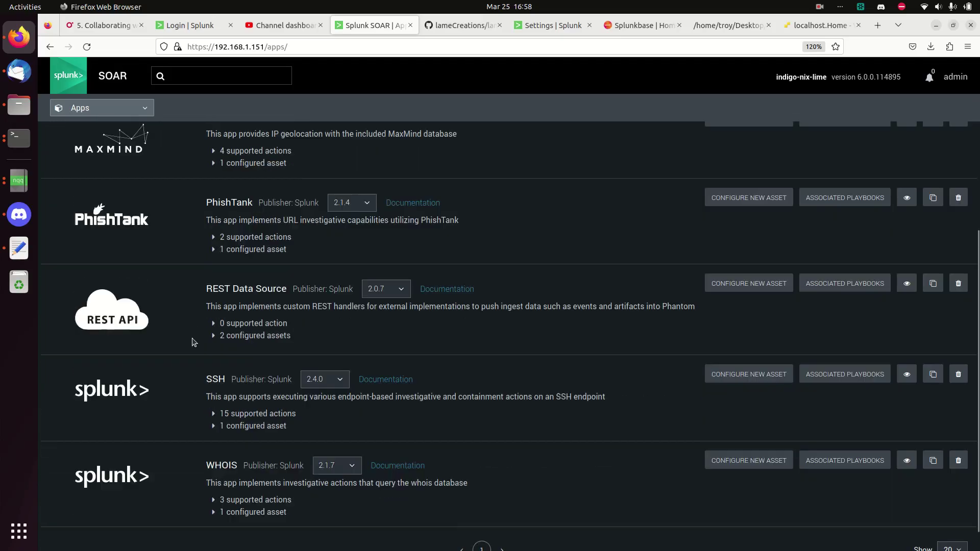
pyautogui.scroll(1, 183, 368)
pyautogui.scroll(-1, 177, 424)
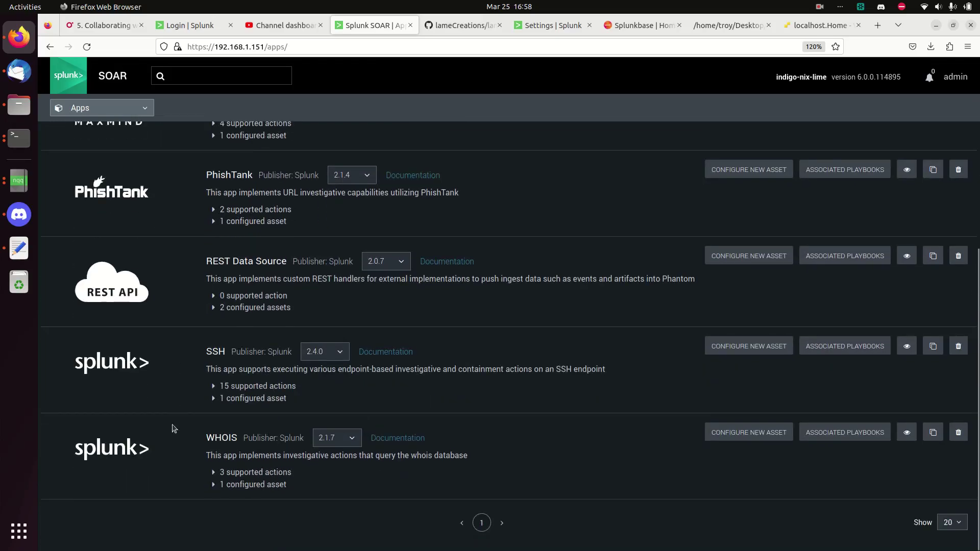
pyautogui.scroll(4, 185, 363)
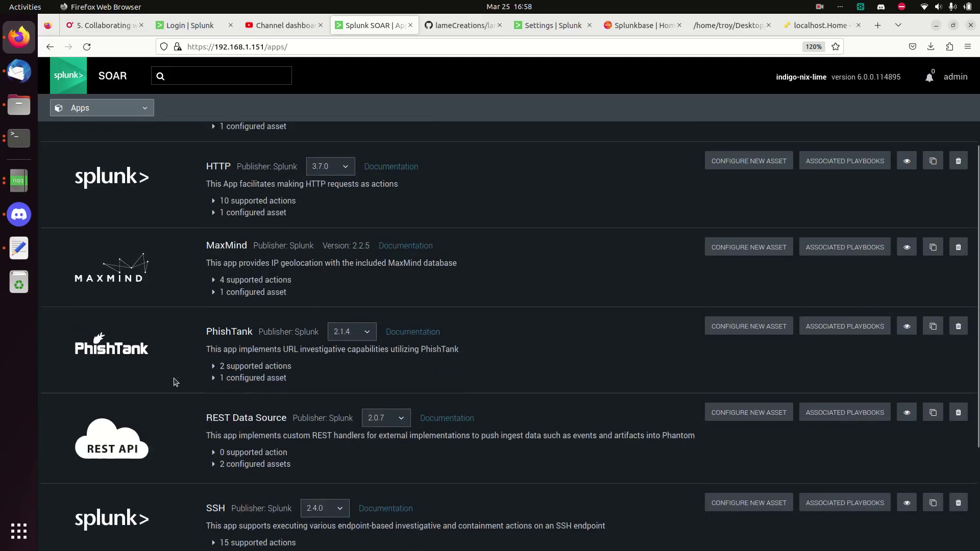
pyautogui.scroll(2, 153, 343)
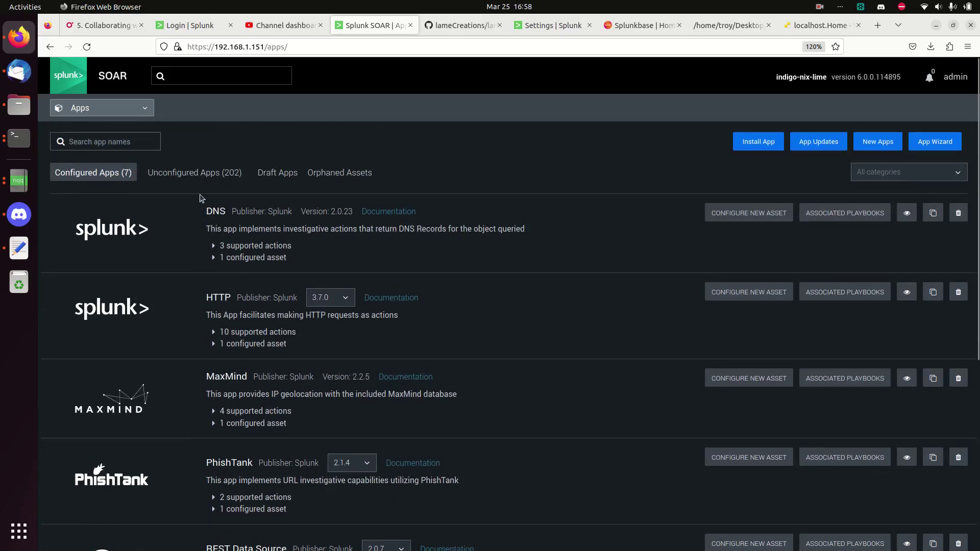
# List the unconfigured apps filtered by 'splunk' and scroll to the Splunk app
pyautogui.click(199, 174)
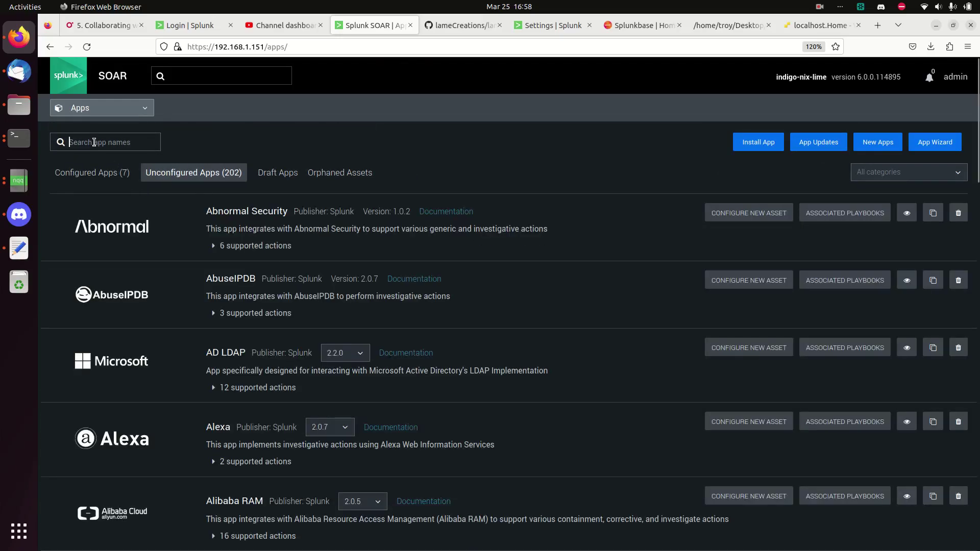
pyautogui.write('splunk')
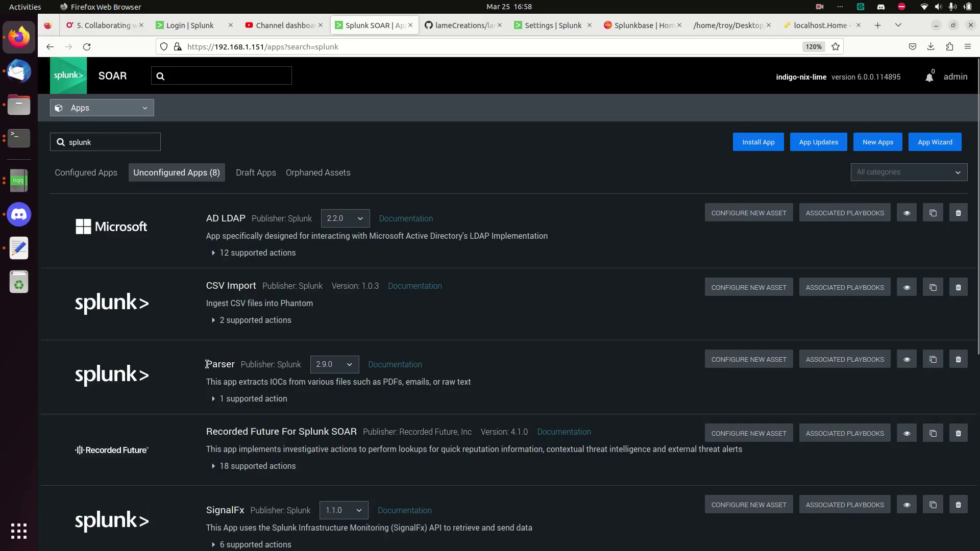
pyautogui.scroll(-1, 212, 383)
pyautogui.scroll(-1, 212, 383)
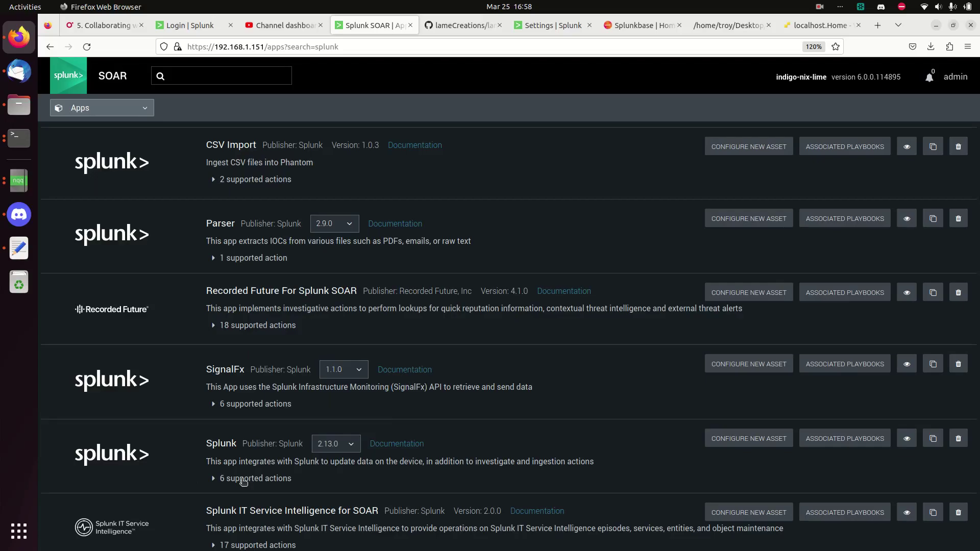
# Expand the Splunk app's 6 supported actions, including run query, and keep version 2.13.0
pyautogui.click(243, 479)
pyautogui.scroll(-2, 244, 480)
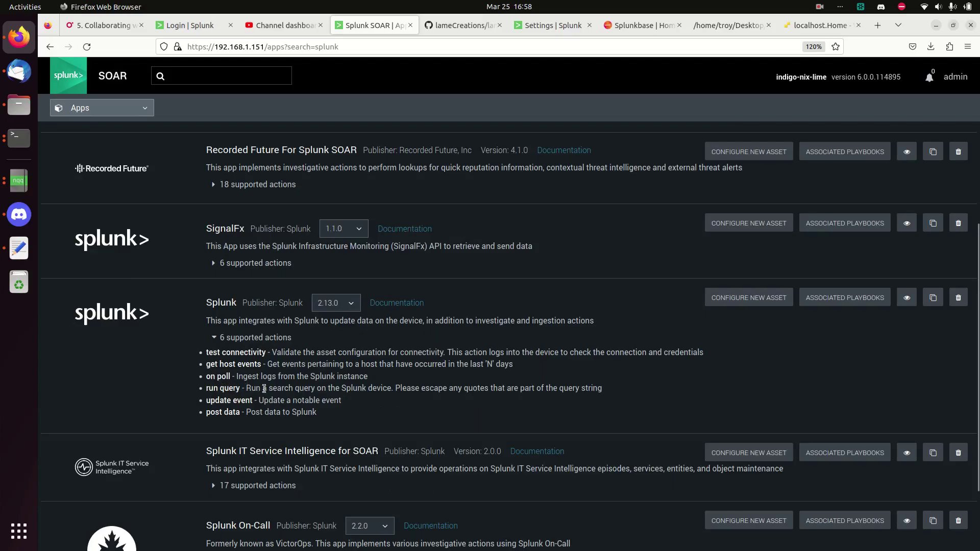
pyautogui.tripleClick(277, 389)
pyautogui.click(277, 389)
pyautogui.tripleClick(297, 389)
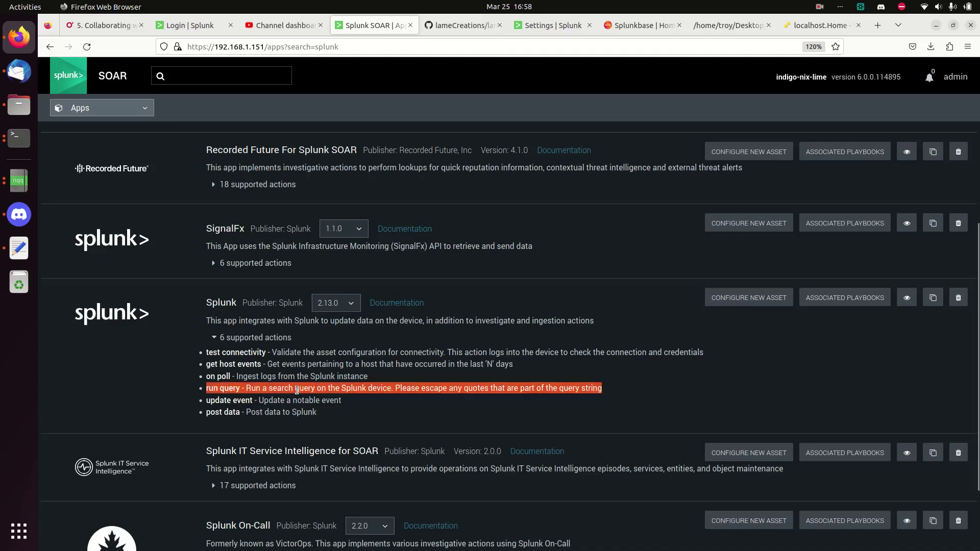
pyautogui.click(353, 304)
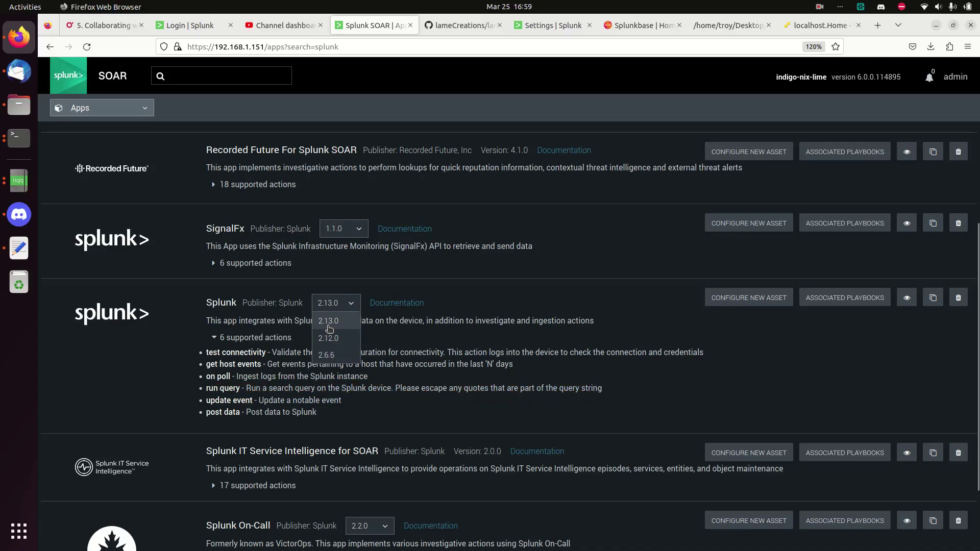
pyautogui.click(469, 323)
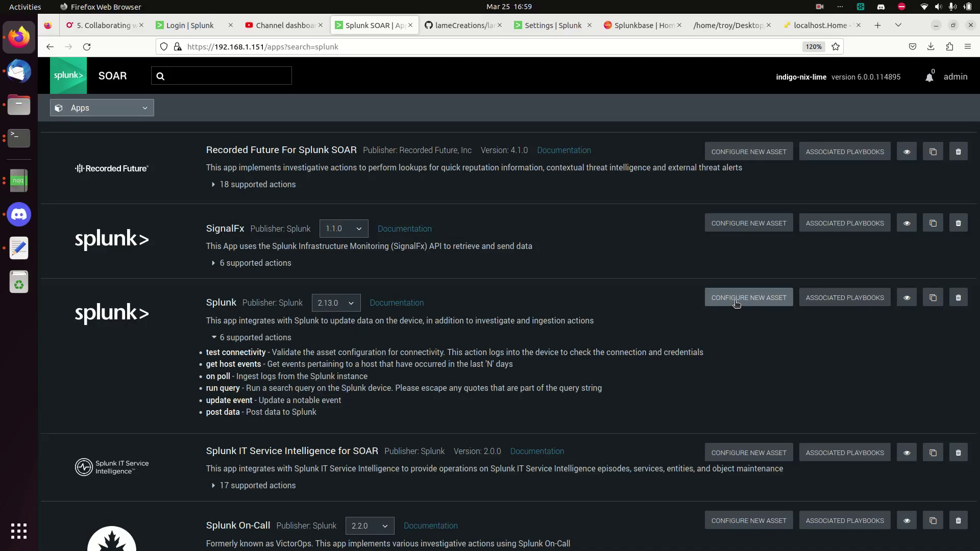
# Configure a new Splunk app asset and name it 'Main Splunk Indexer'
pyautogui.click(736, 303)
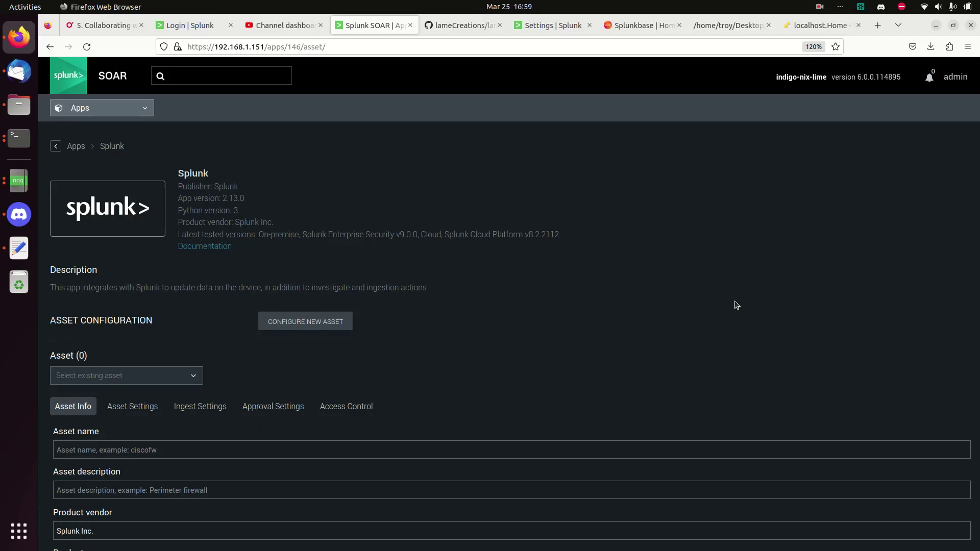
pyautogui.scroll(-3, 357, 521)
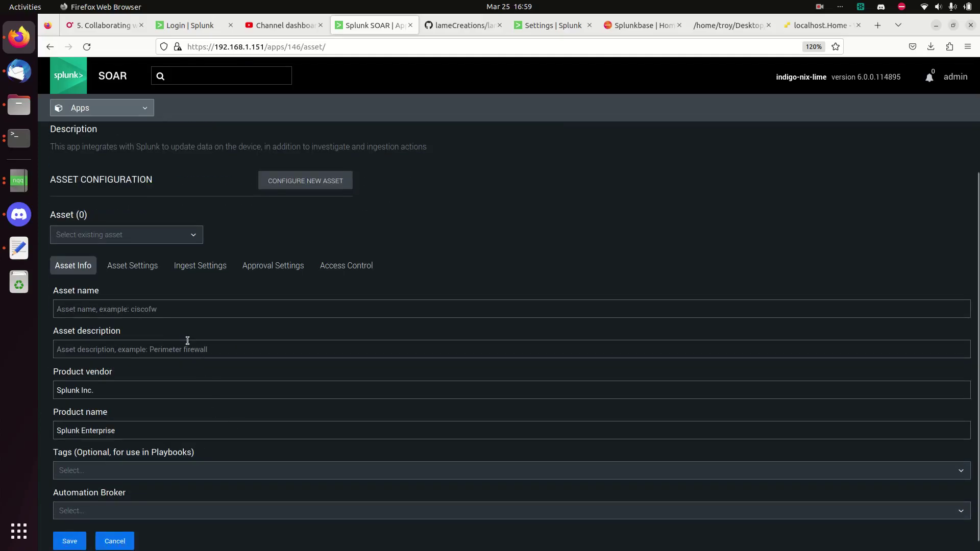
pyautogui.click(152, 310)
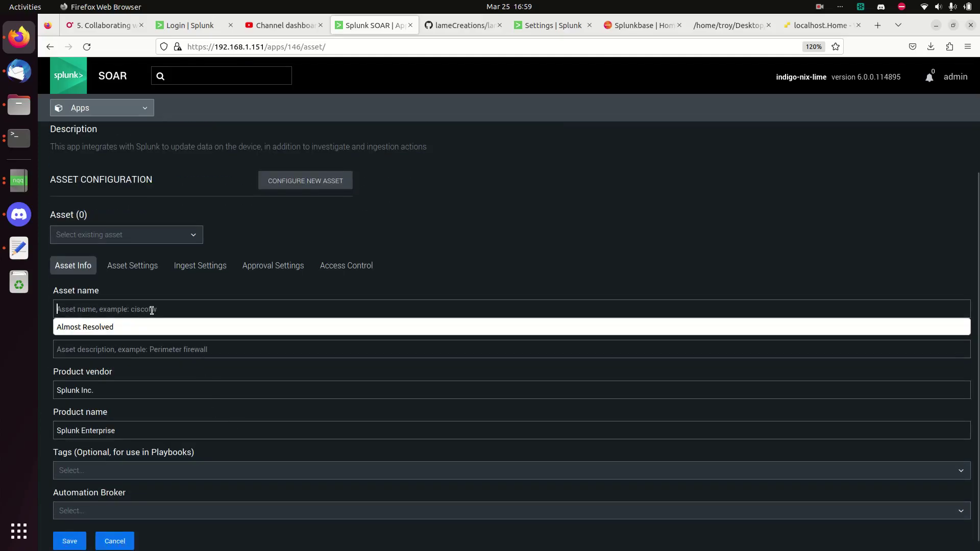
pyautogui.write('l')
pyautogui.press('BackSpace')
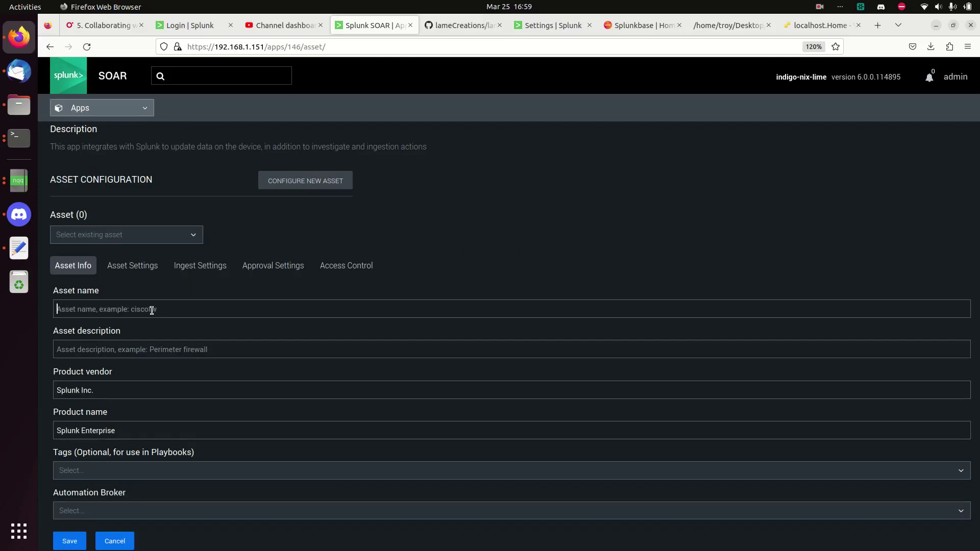
pyautogui.write('l')
pyautogui.press('BackSpace')
pyautogui.write('Main Sp')
pyautogui.write('lunk Indexer')
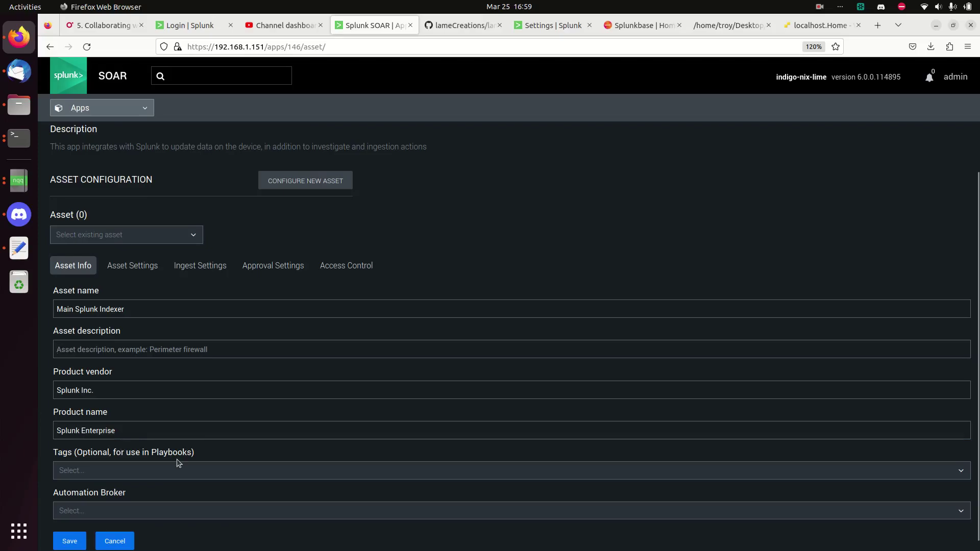
# Set the asset's Splunk server host to 192.168.1.119 in the connection settings
pyautogui.click(150, 349)
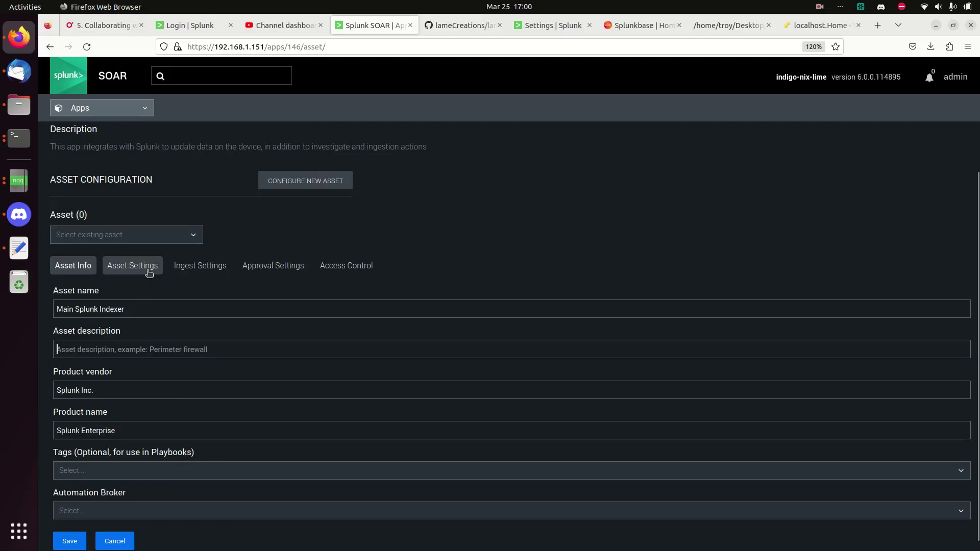
pyautogui.click(148, 272)
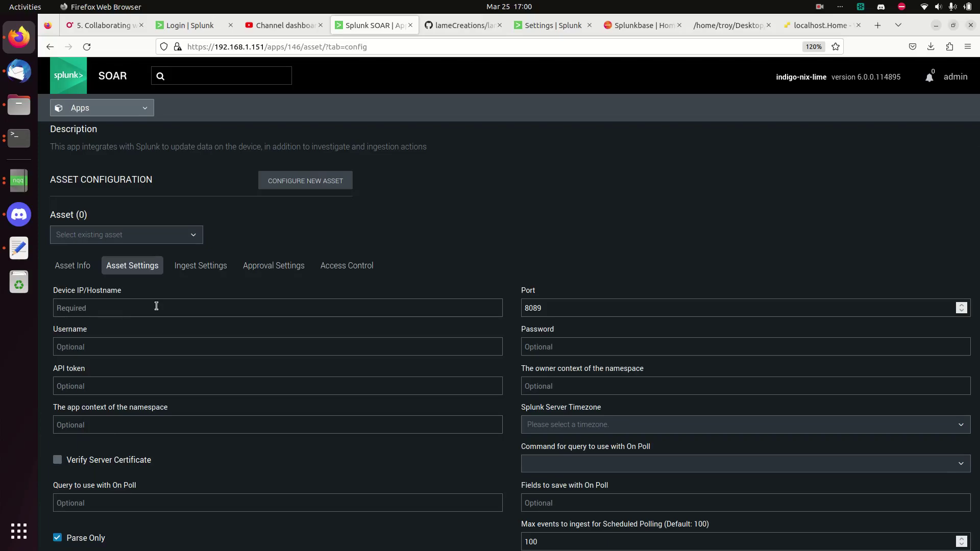
pyautogui.write('192.168.1.119')
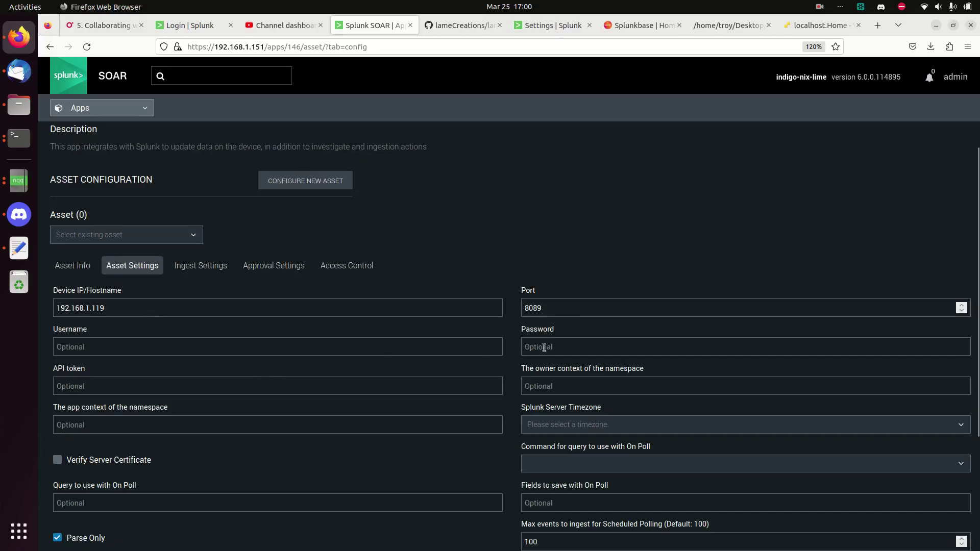
# Fill in the saved admin username and retype the Splunk account password
pyautogui.click(177, 341)
pyautogui.write('admi')
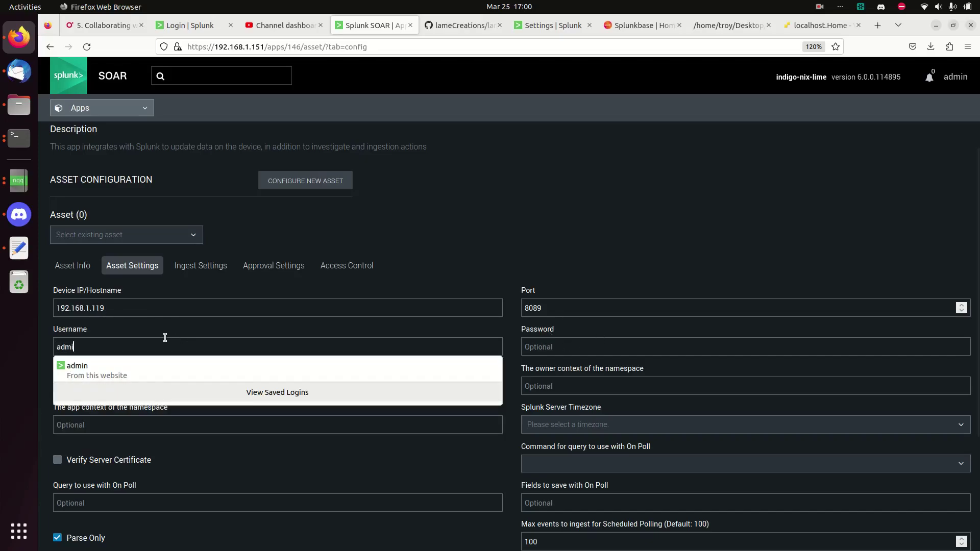
pyautogui.press('Down')
pyautogui.press('Return')
pyautogui.press('Tab')
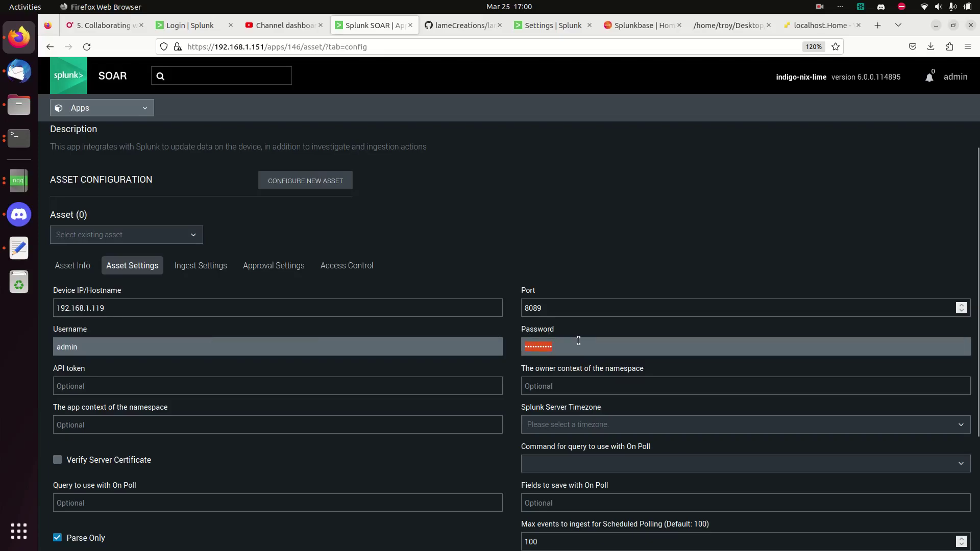
pyautogui.press('BackSpace')
pyautogui.write('********')
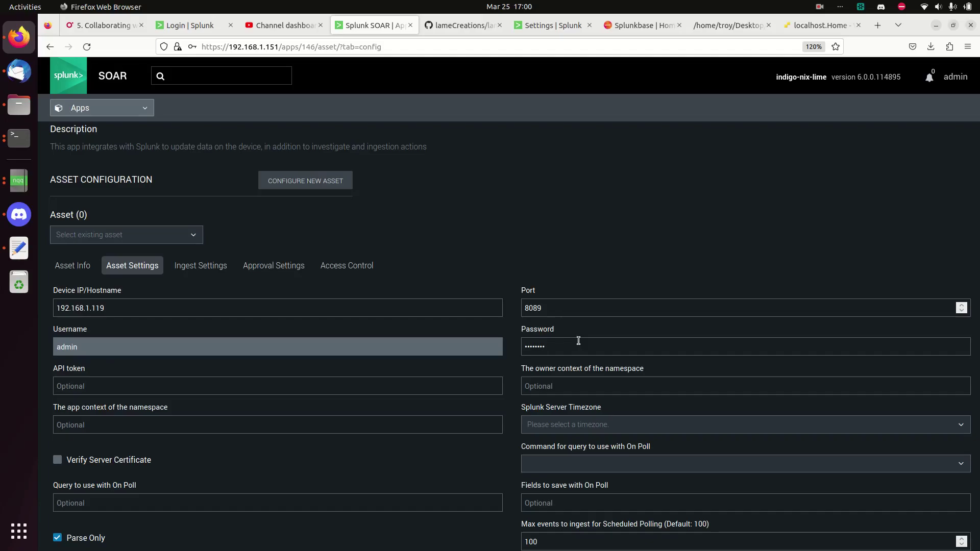
pyautogui.press('BackSpace')
pyautogui.press('BackSpace')
pyautogui.press('BackSpace')
pyautogui.press('BackSpace')
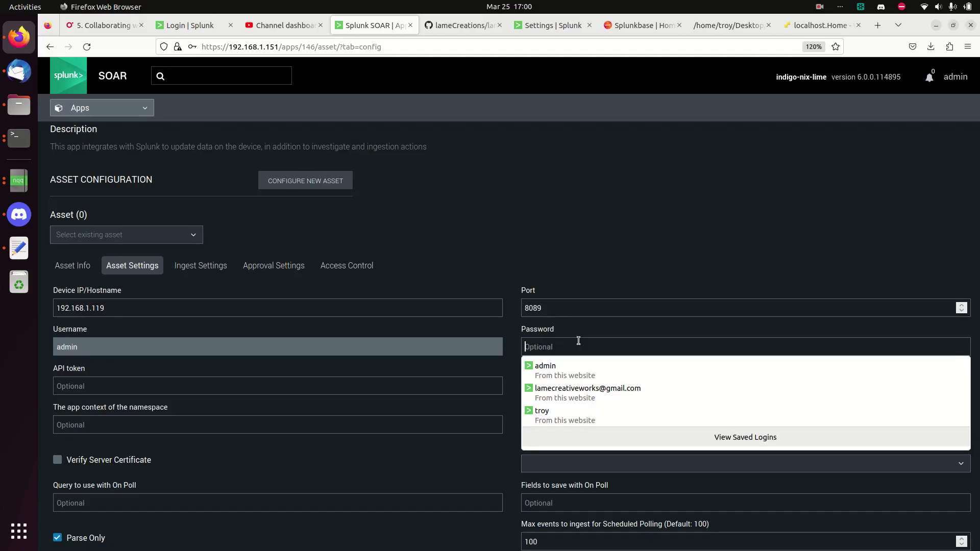
pyautogui.write('******')
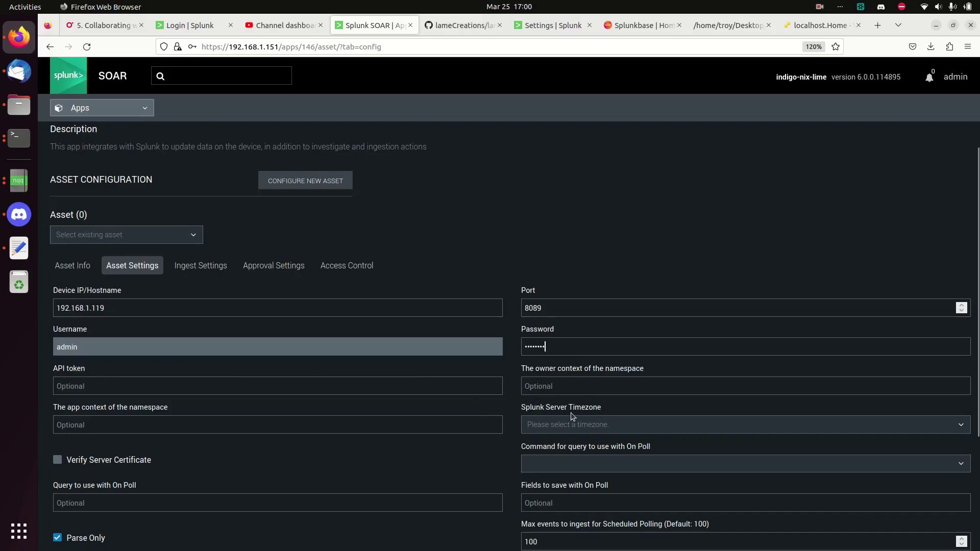
# Set the Splunk server timezone to GMT
pyautogui.click(576, 427)
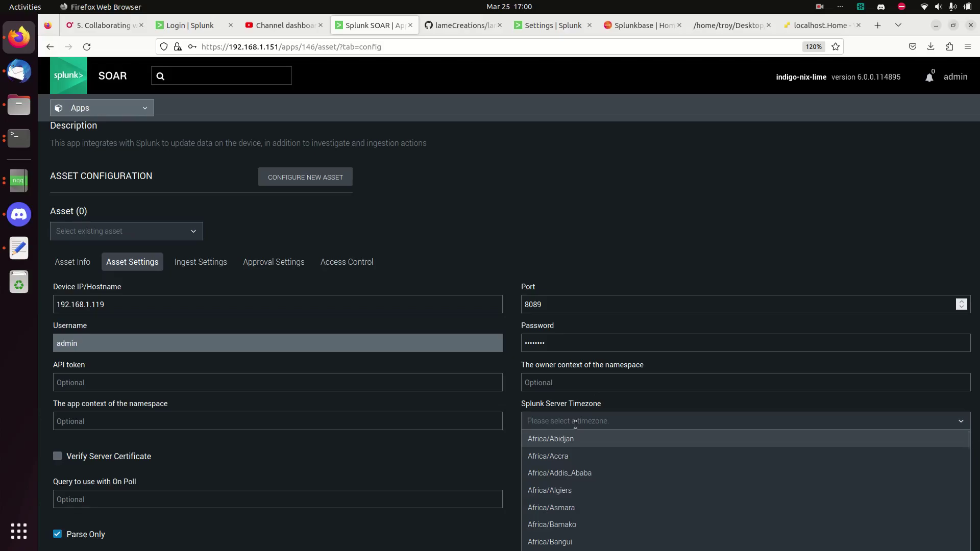
pyautogui.write('fnr')
pyautogui.press('BackSpace')
pyautogui.press('BackSpace')
pyautogui.write('gmt')
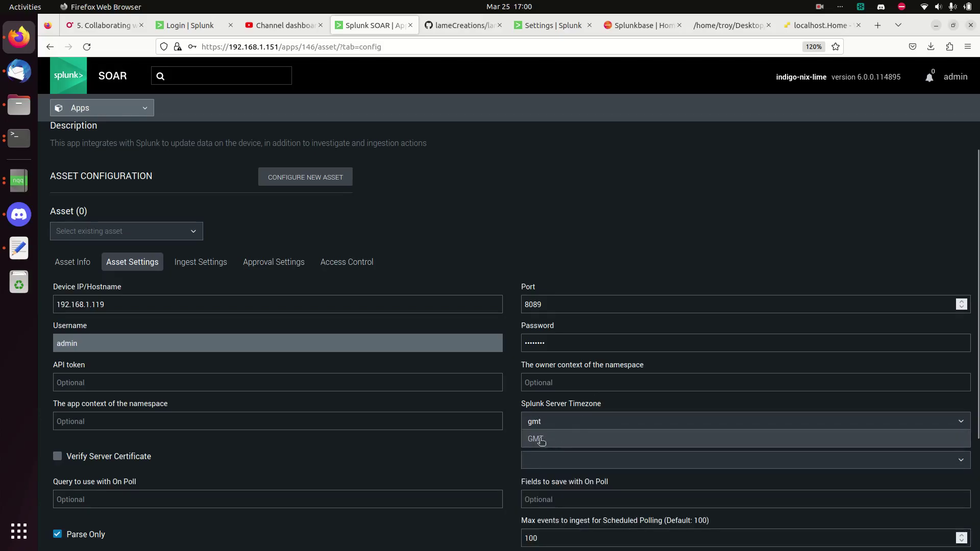
pyautogui.click(541, 440)
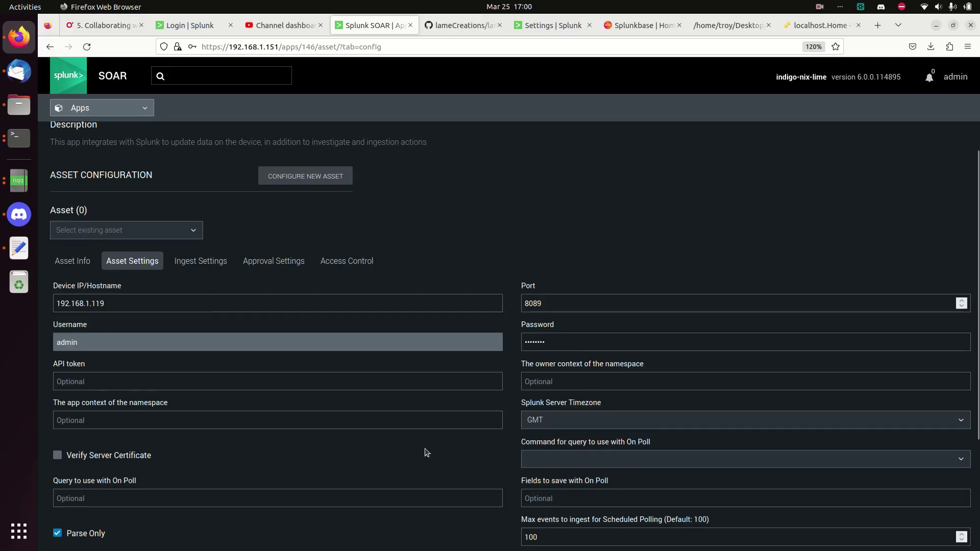
pyautogui.scroll(-2, 426, 452)
pyautogui.scroll(-3, 481, 409)
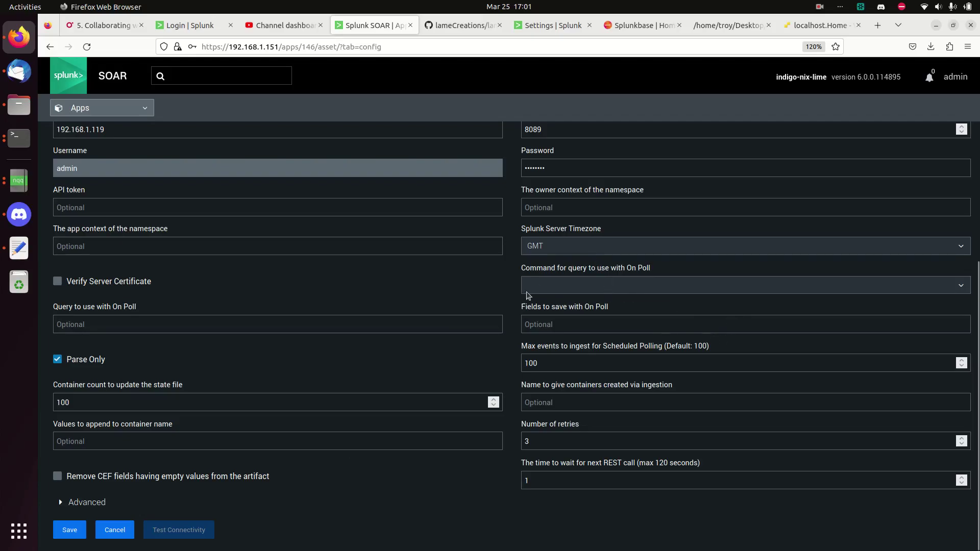
# Set the ingest label to 'event' and save the asset, declining the browser's login update
pyautogui.scroll(3, 567, 357)
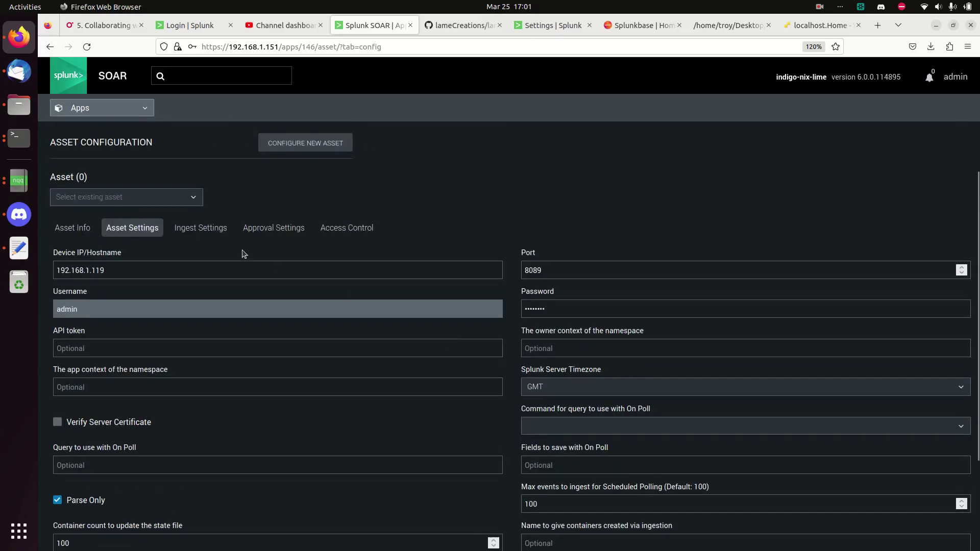
pyautogui.click(204, 227)
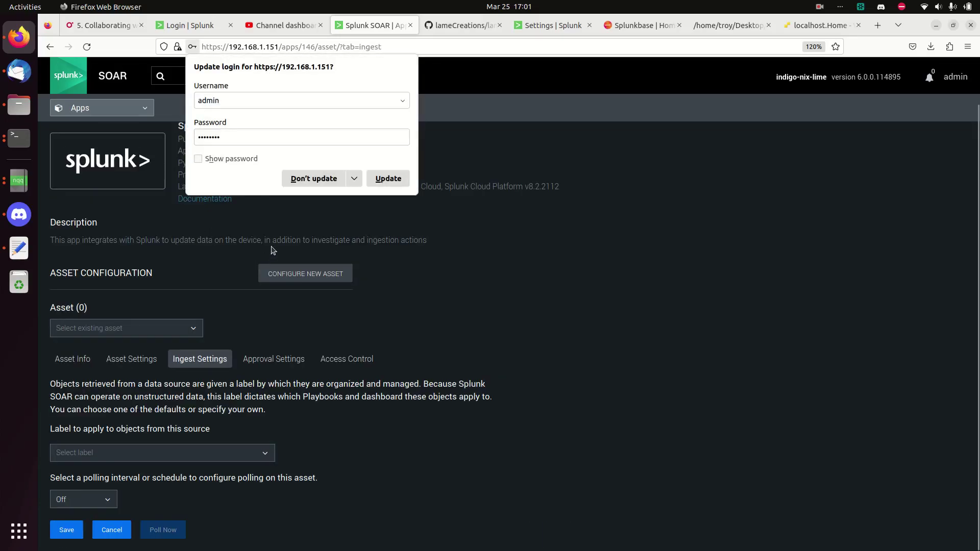
pyautogui.click(336, 180)
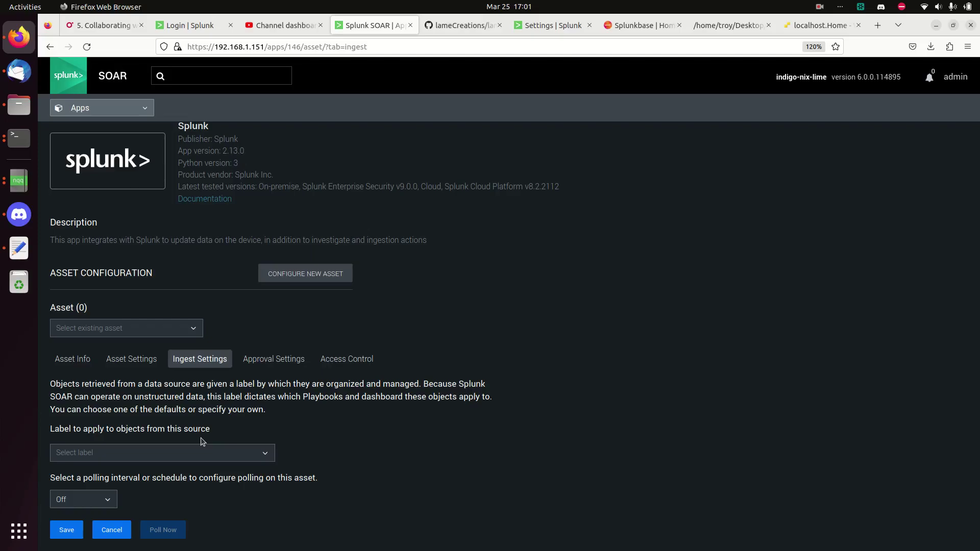
pyautogui.click(187, 451)
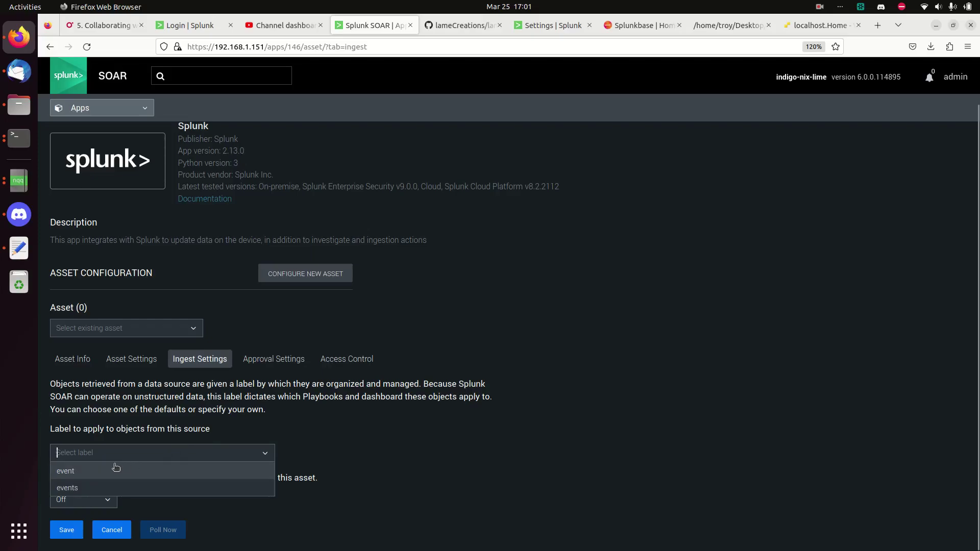
pyautogui.click(75, 473)
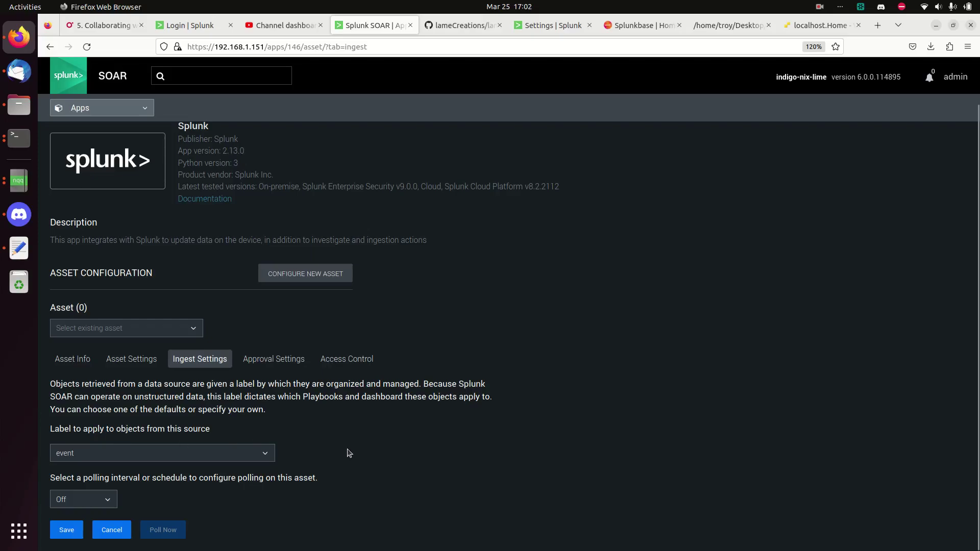
pyautogui.click(152, 447)
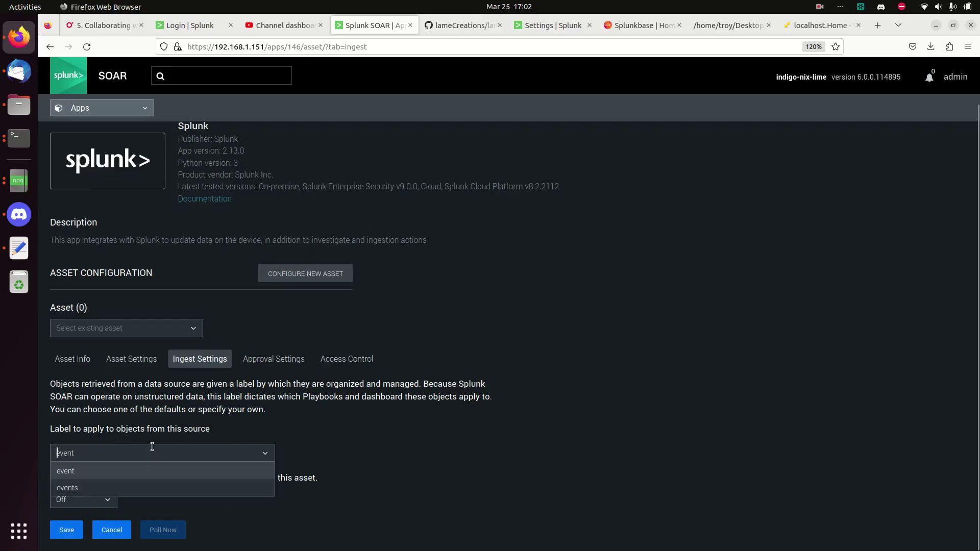
pyautogui.click(312, 443)
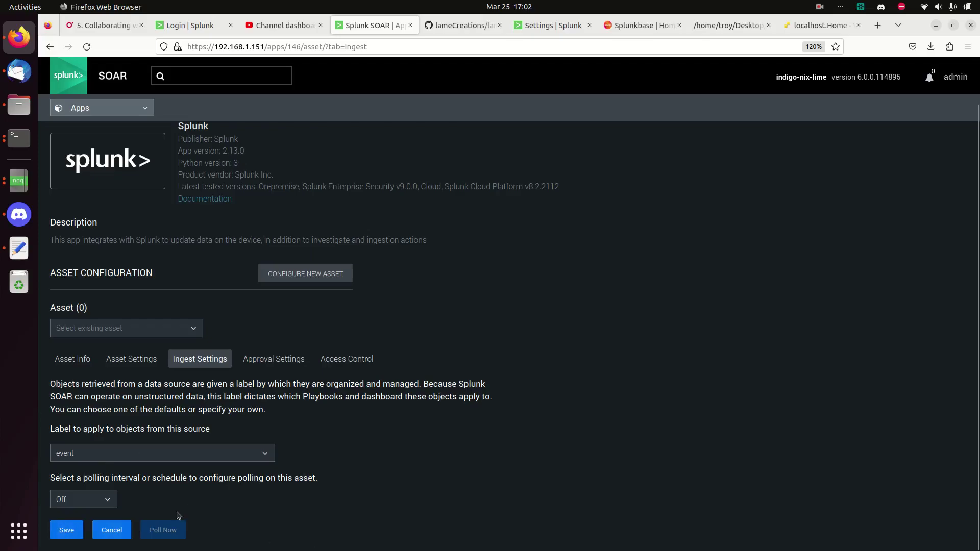
pyautogui.click(64, 529)
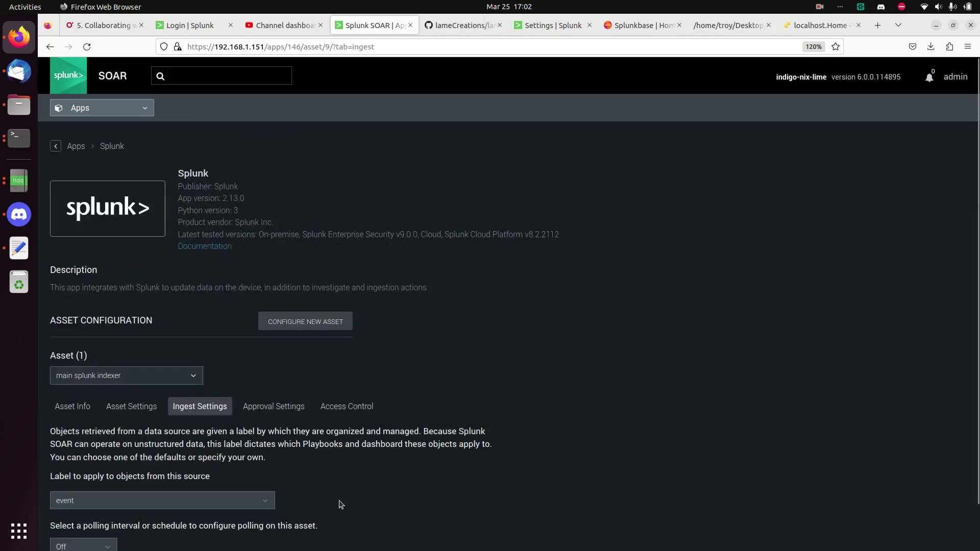
# Review the saved asset's tabs and run Test Connectivity, which detects Splunk server 9.0.3
pyautogui.click(72, 406)
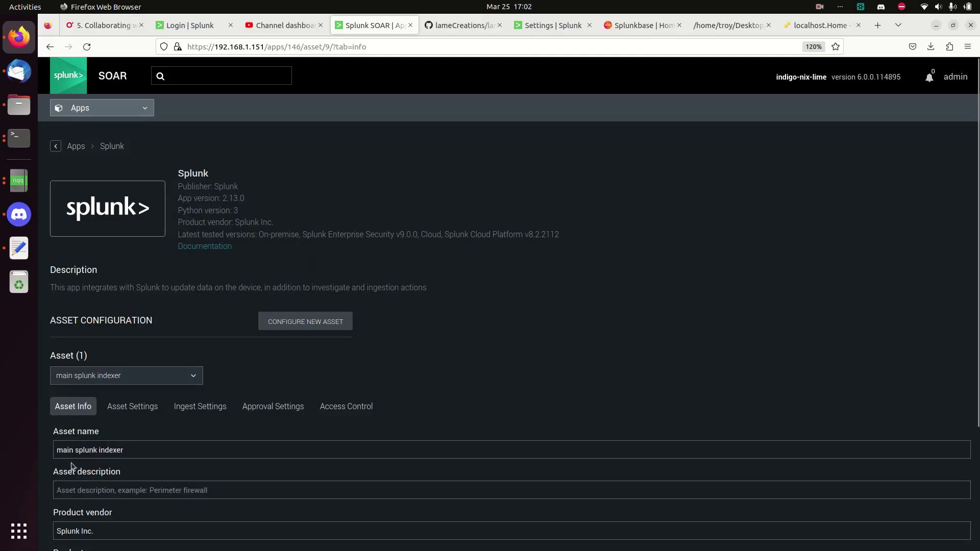
pyautogui.click(127, 407)
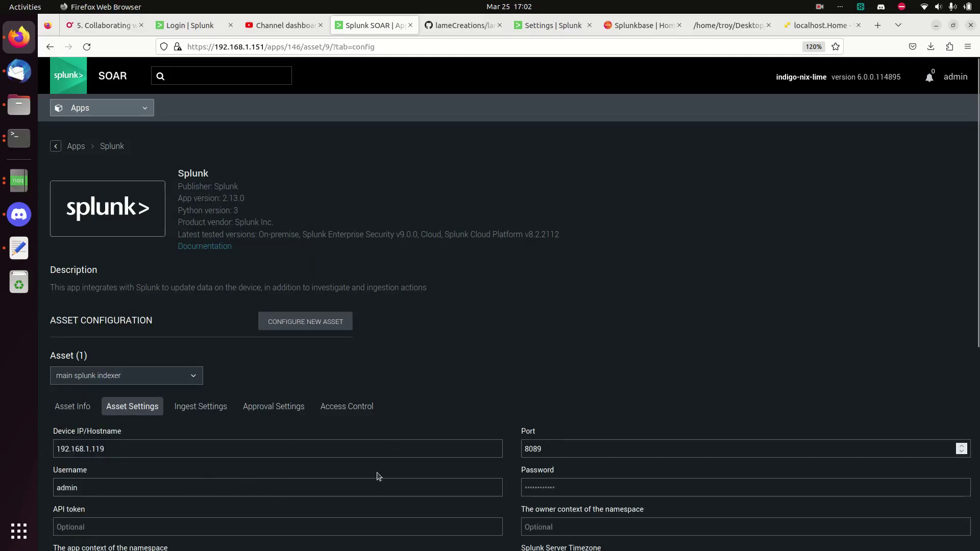
pyautogui.click(180, 411)
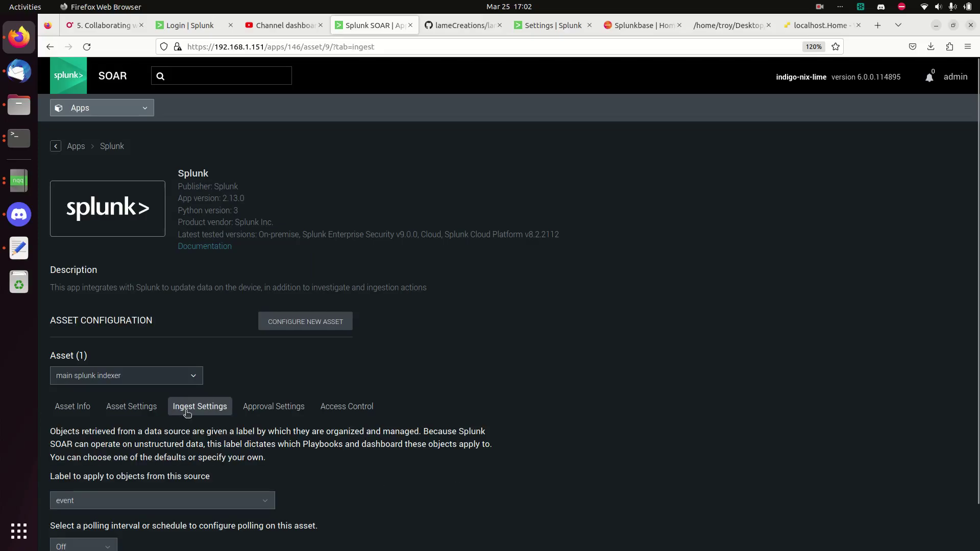
pyautogui.click(152, 409)
pyautogui.scroll(-5, 416, 384)
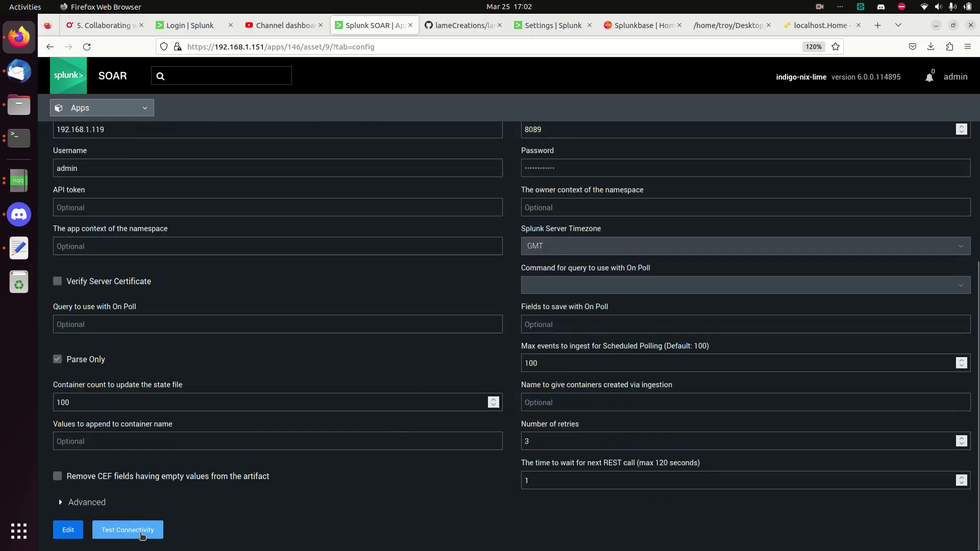
pyautogui.click(143, 534)
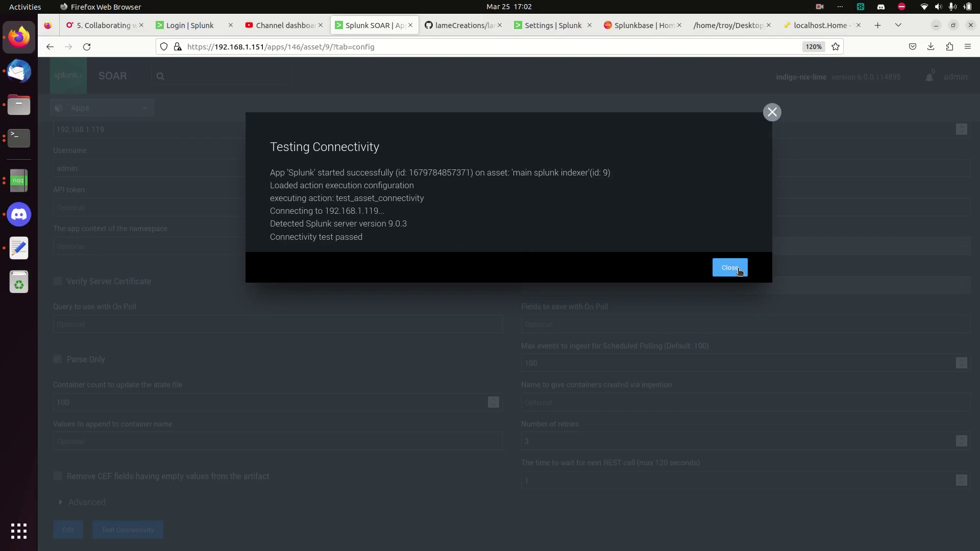
pyautogui.click(773, 112)
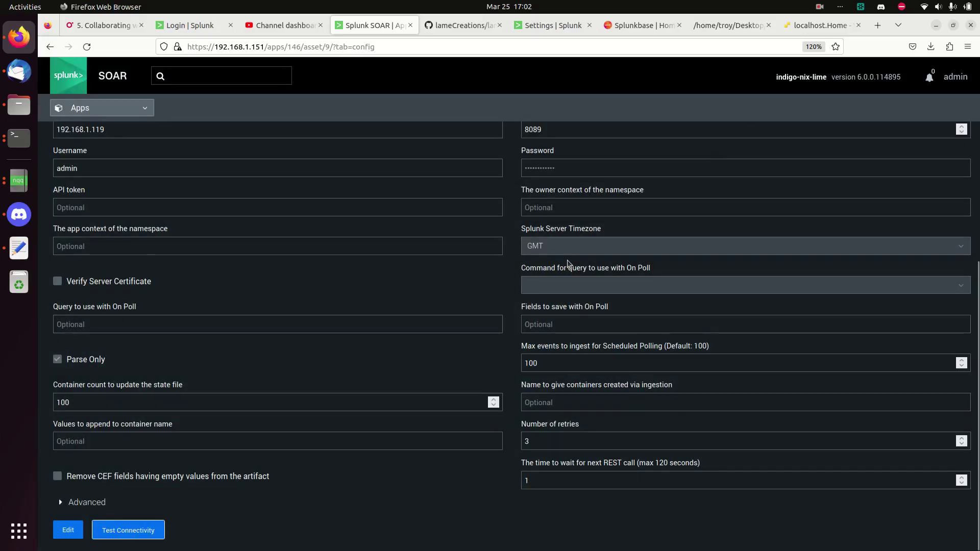